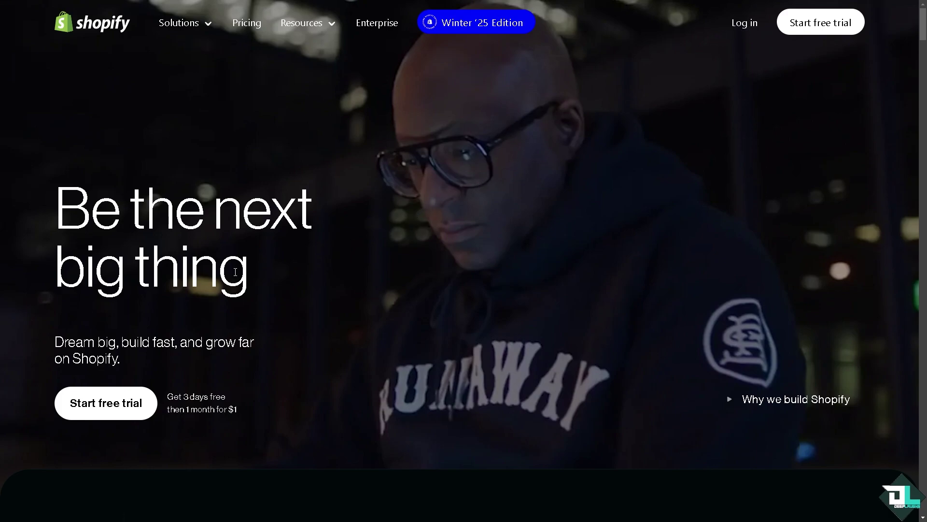
# Start the free trial and open the DeepLaughs store profile under General settings for editing.
pyautogui.click(120, 411)
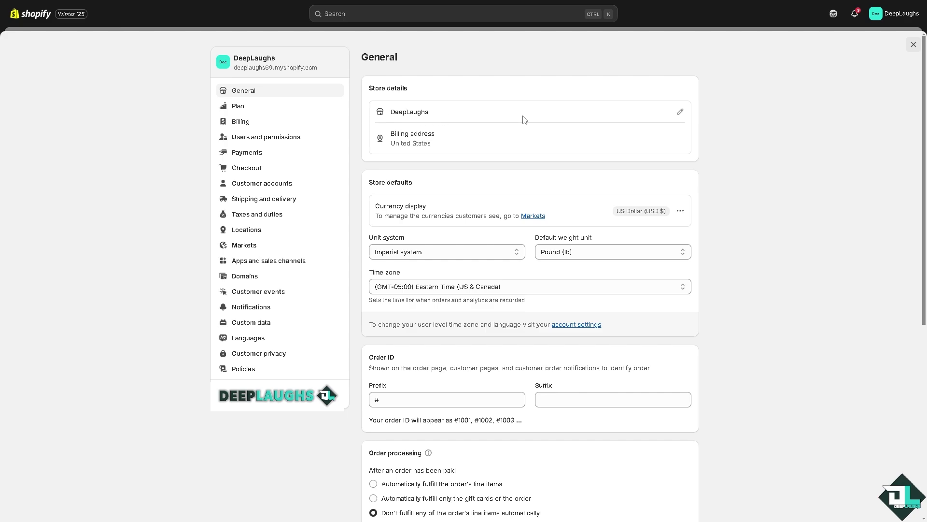
pyautogui.click(680, 112)
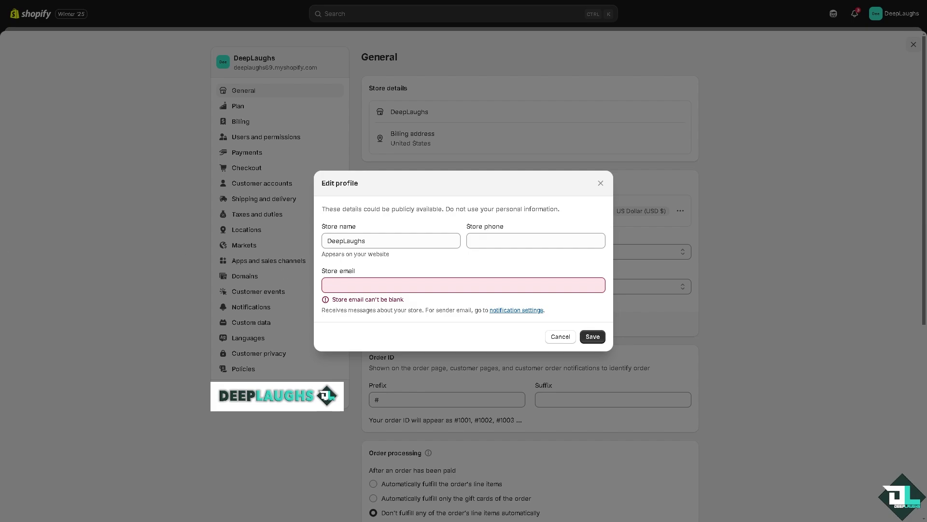
# Enter the deep-laughs.com store email with corrected capitalisation and save the profile.
pyautogui.click(350, 285)
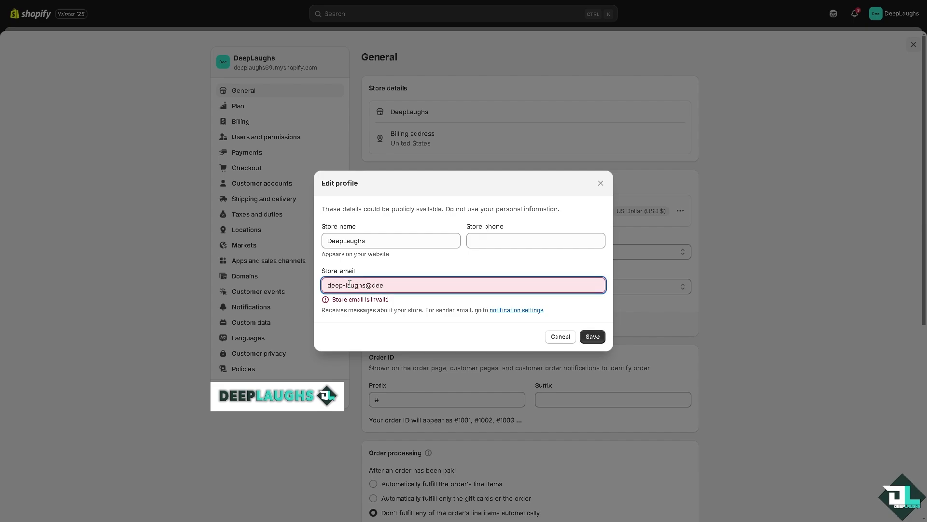
pyautogui.press('Delete')
pyautogui.press('End')
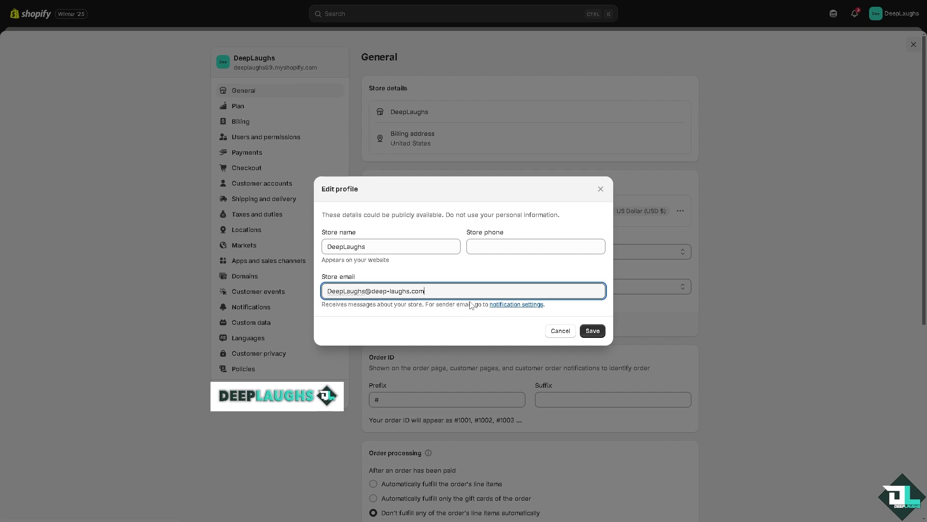
pyautogui.click(592, 332)
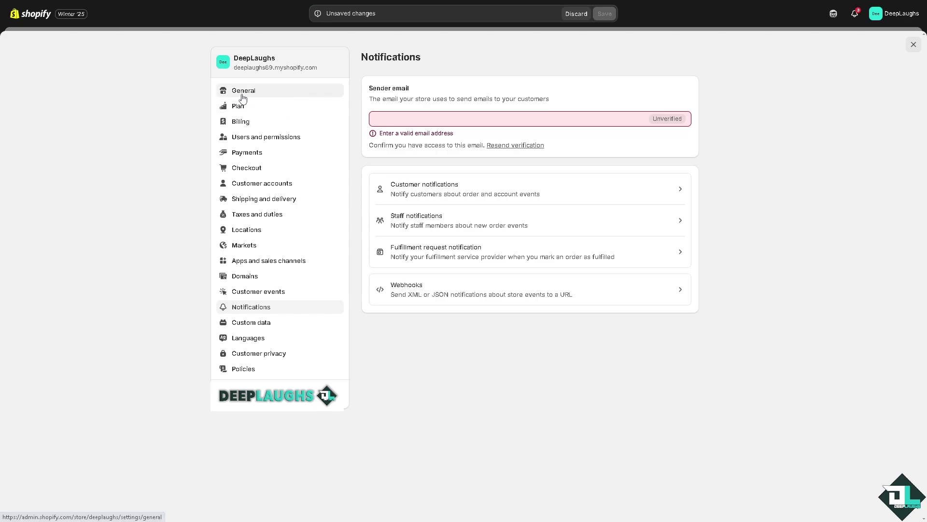
# Set the notifications sender email to the deep-laughs.com address and resend its verification email.
pyautogui.write('d')
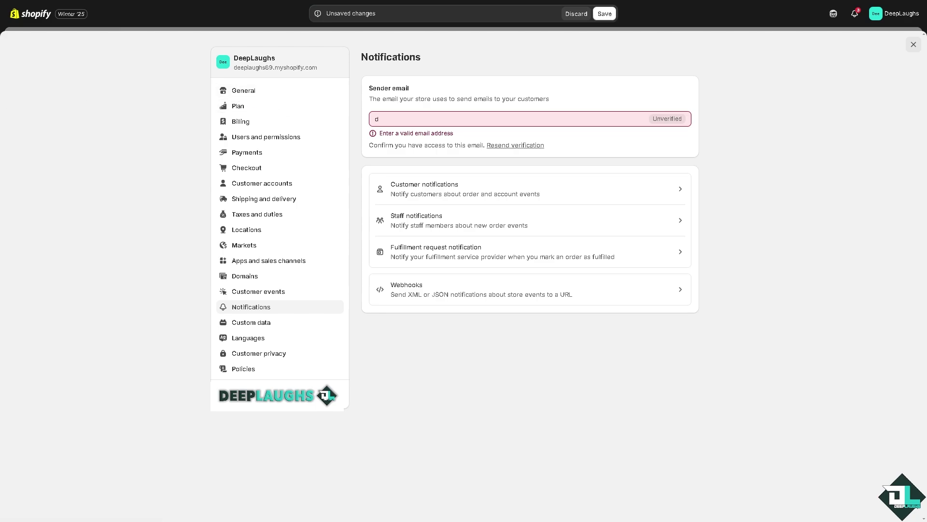
pyautogui.click(428, 116)
pyautogui.hotkey('ctrl', 'a')
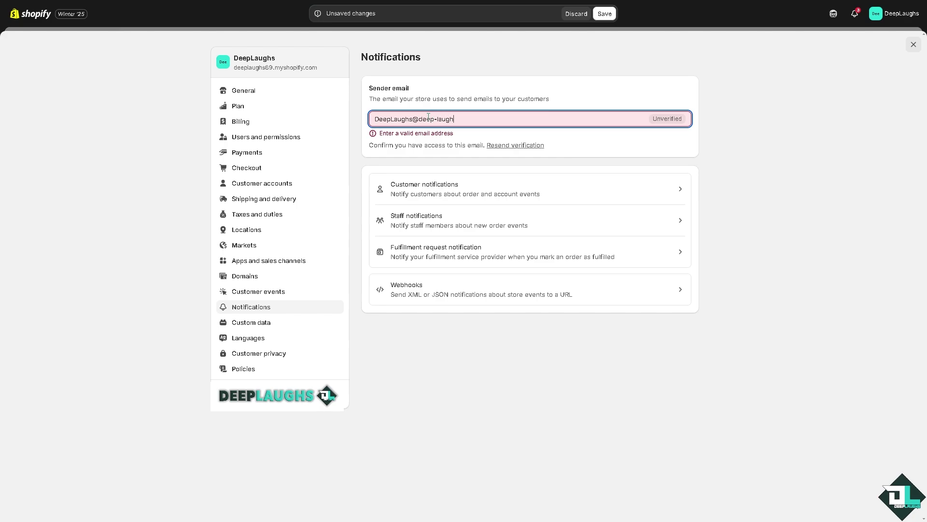
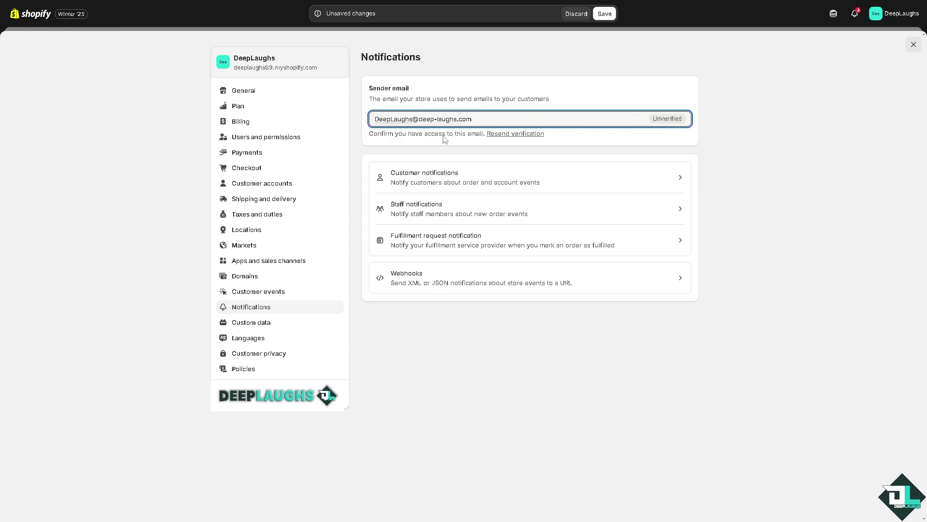
pyautogui.click(456, 150)
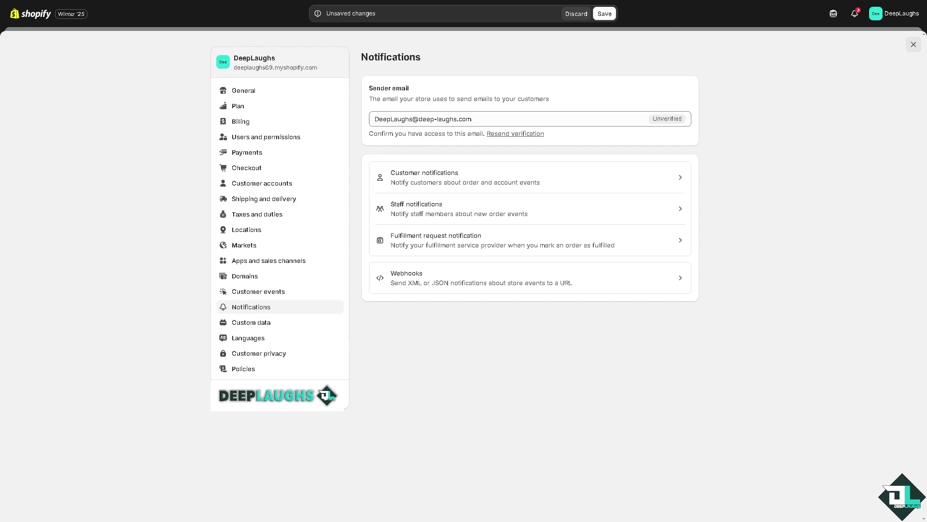
pyautogui.click(522, 139)
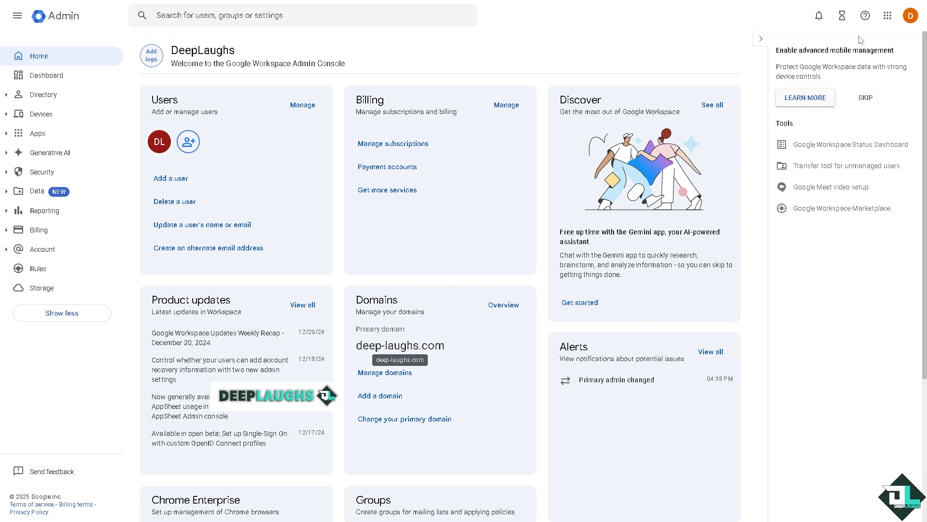
# Switch from the Admin Console to Gmail using the Google apps grid.
pyautogui.click(887, 16)
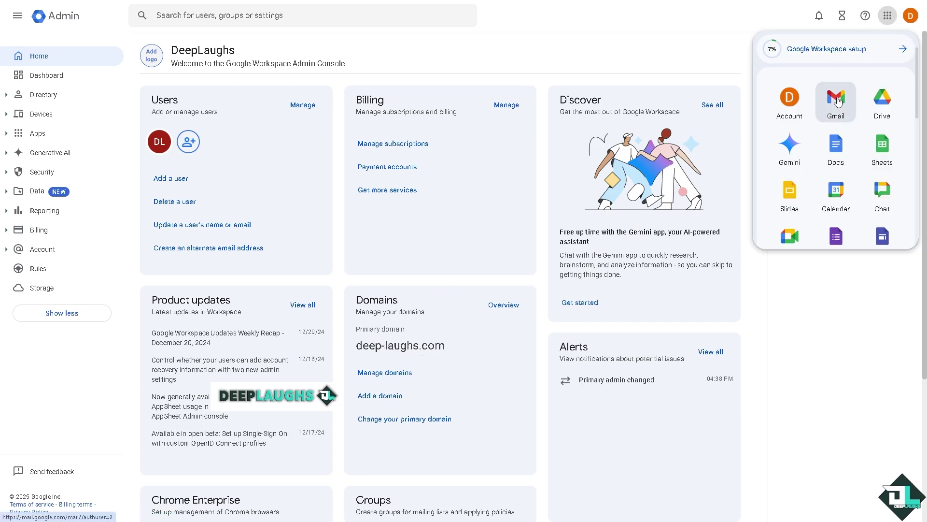
pyautogui.click(836, 99)
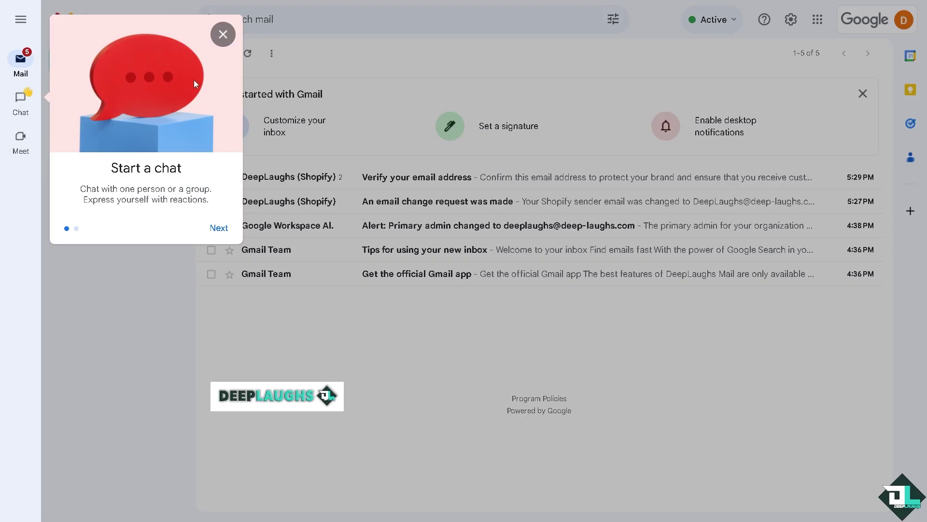
# Dismiss the chat tip, open Shopify's verification message and confirm the sender address.
pyautogui.click(222, 35)
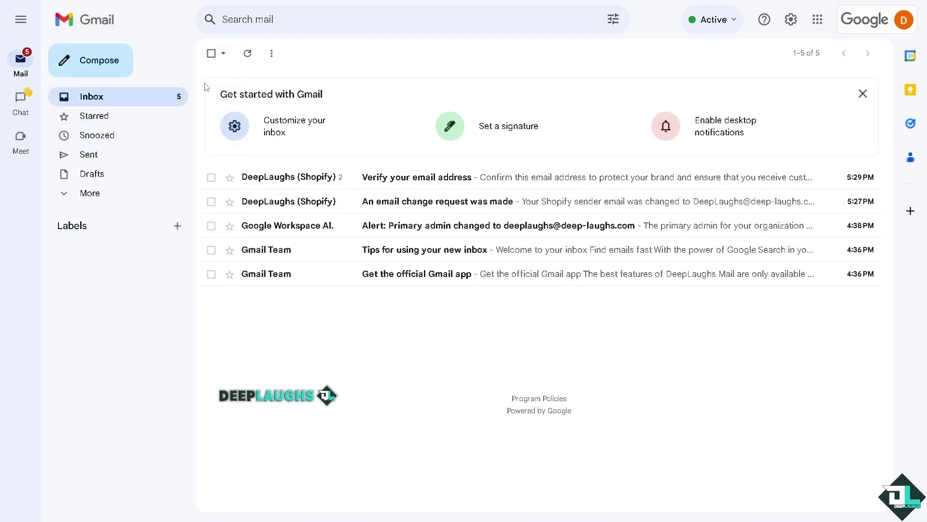
pyautogui.click(400, 183)
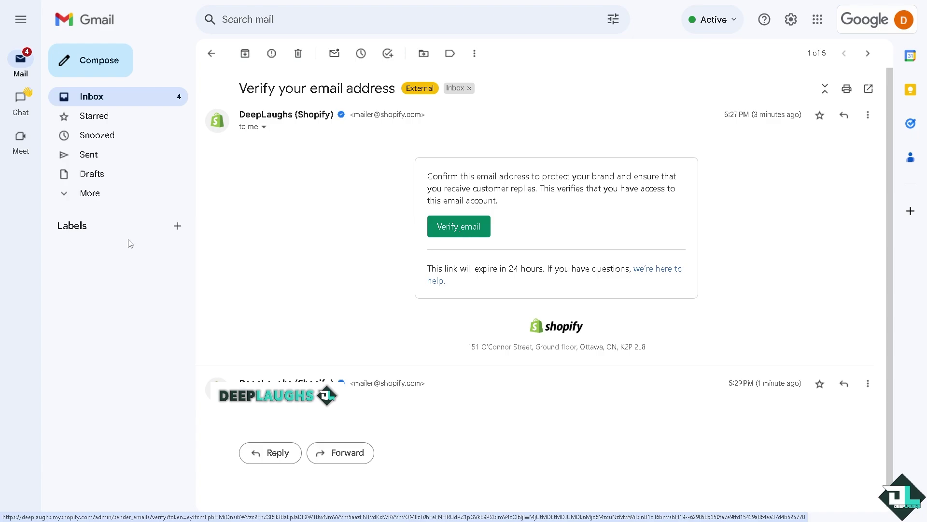
pyautogui.click(461, 236)
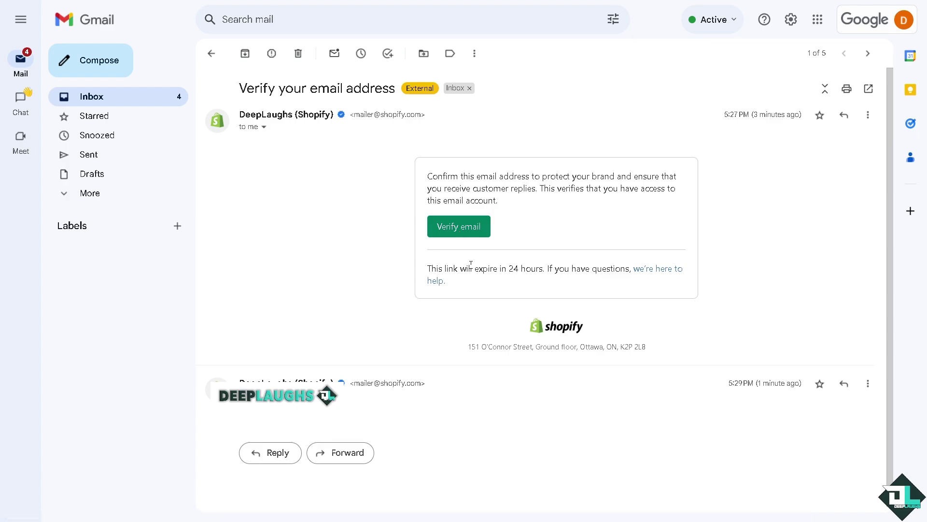
pyautogui.click(466, 225)
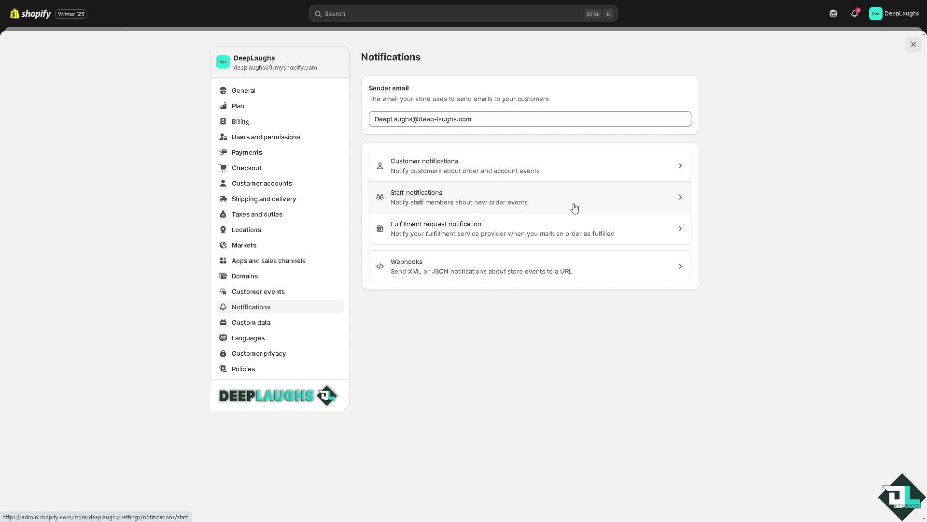
# Open the Staff notifications page from the Notifications settings.
pyautogui.click(677, 198)
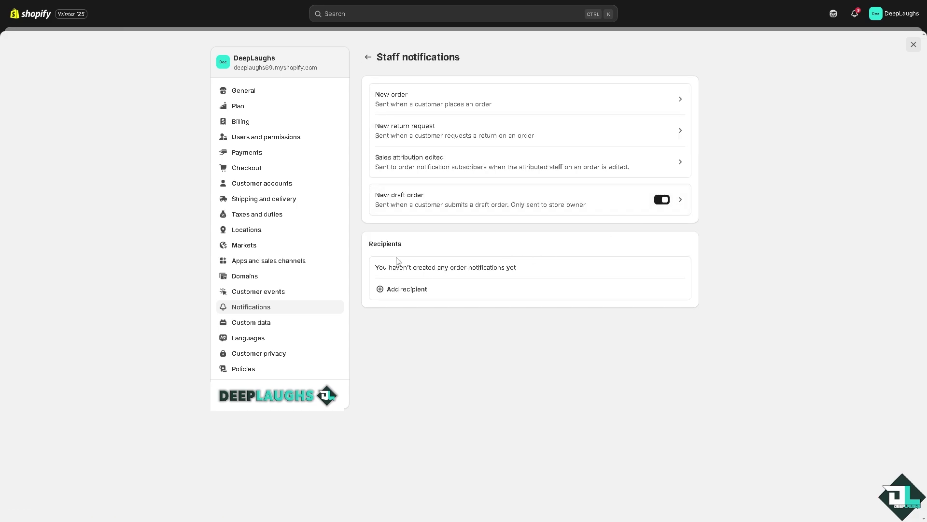
# Add the deep-laughs.com address as a staff recipient for All orders, then go back.
pyautogui.click(391, 290)
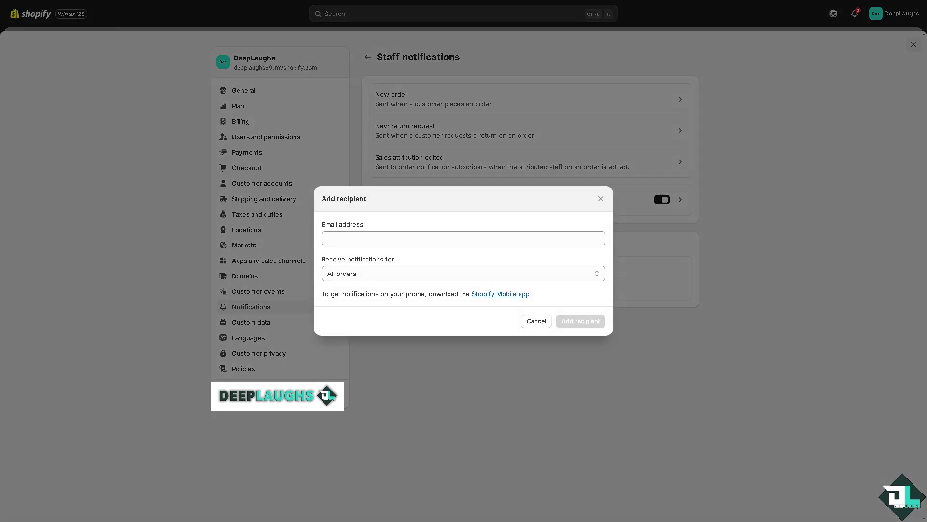
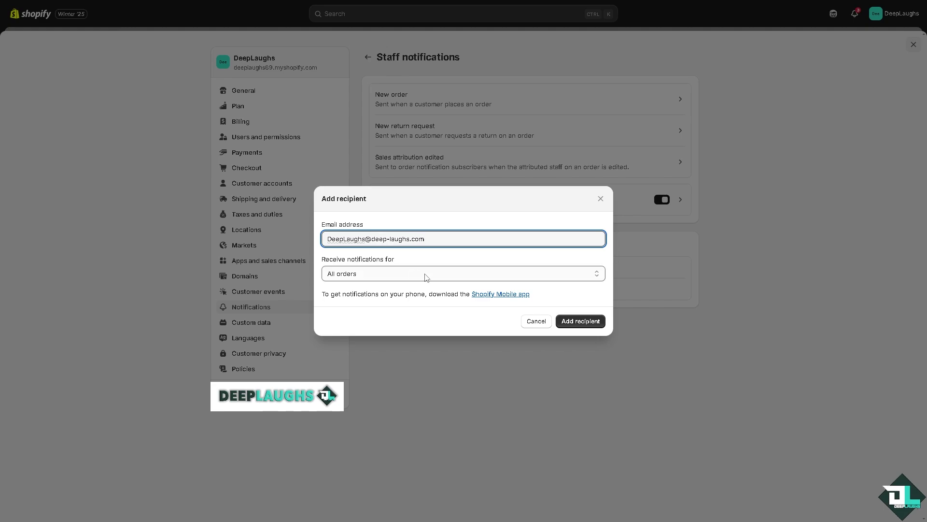
pyautogui.click(570, 279)
pyautogui.click(443, 329)
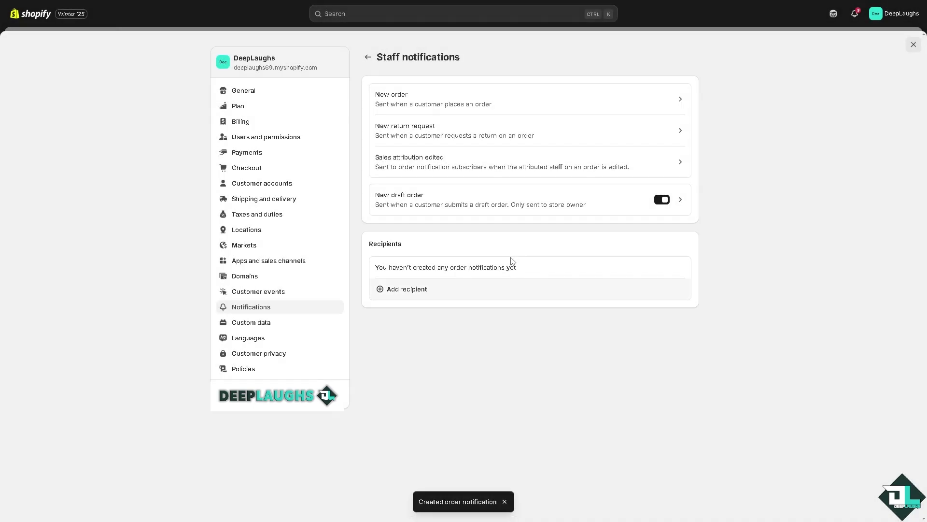
pyautogui.click(368, 57)
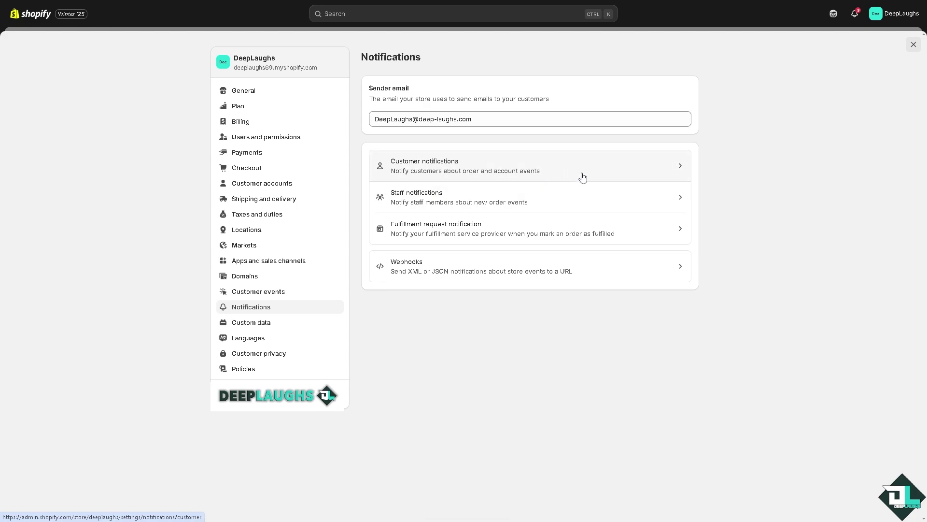
# Open the Order confirmation template preview under Customer notifications and scroll to its footer.
pyautogui.click(618, 172)
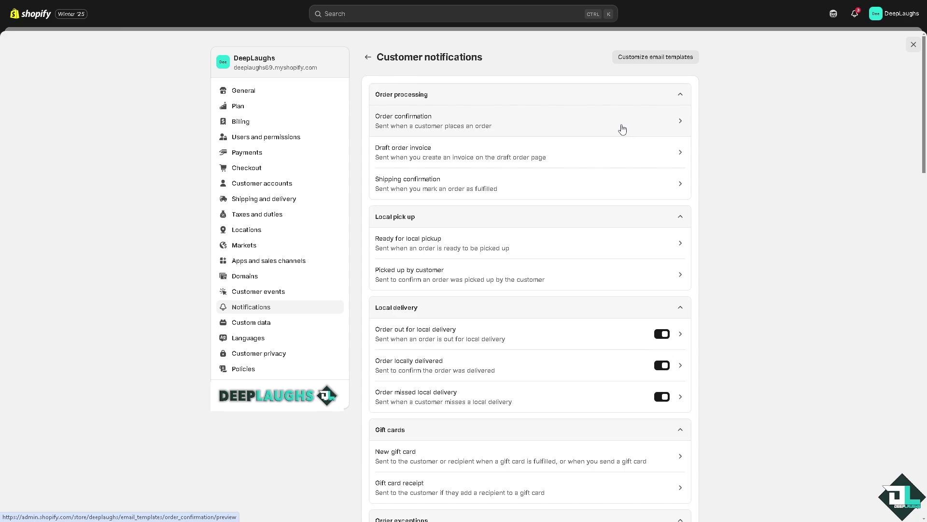
pyautogui.click(670, 125)
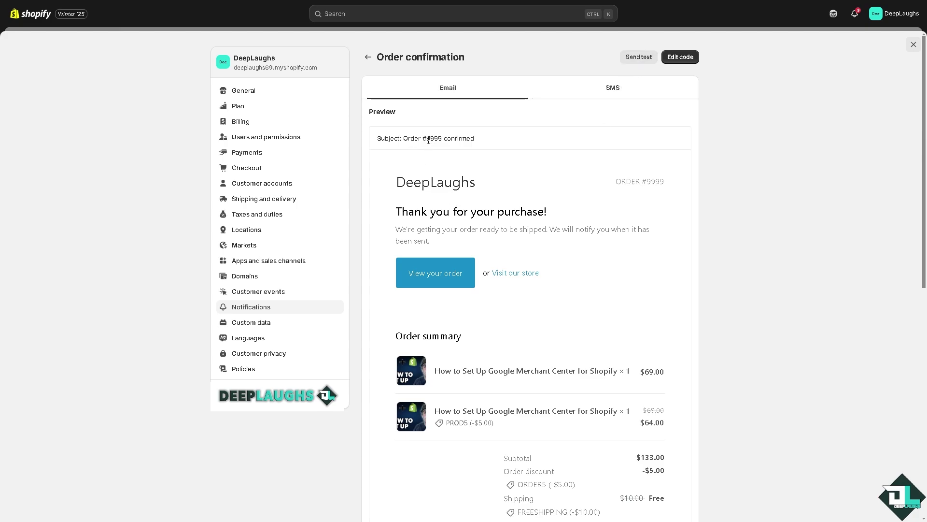
pyautogui.scroll(-3, 556, 269)
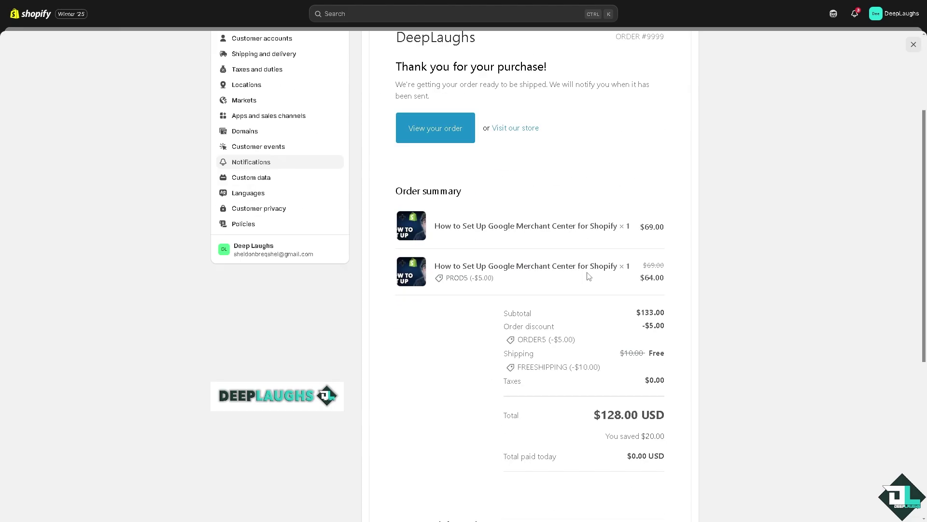
pyautogui.scroll(-6, 580, 275)
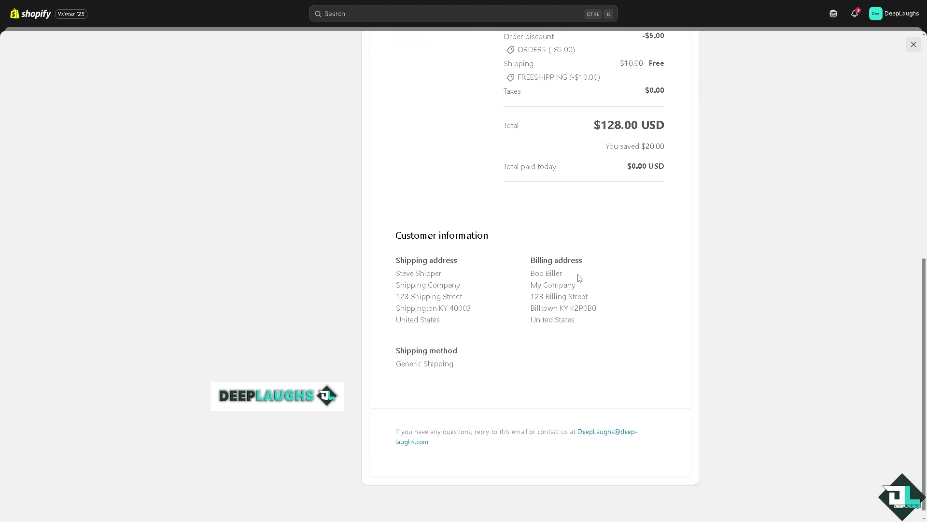
pyautogui.scroll(2, 580, 277)
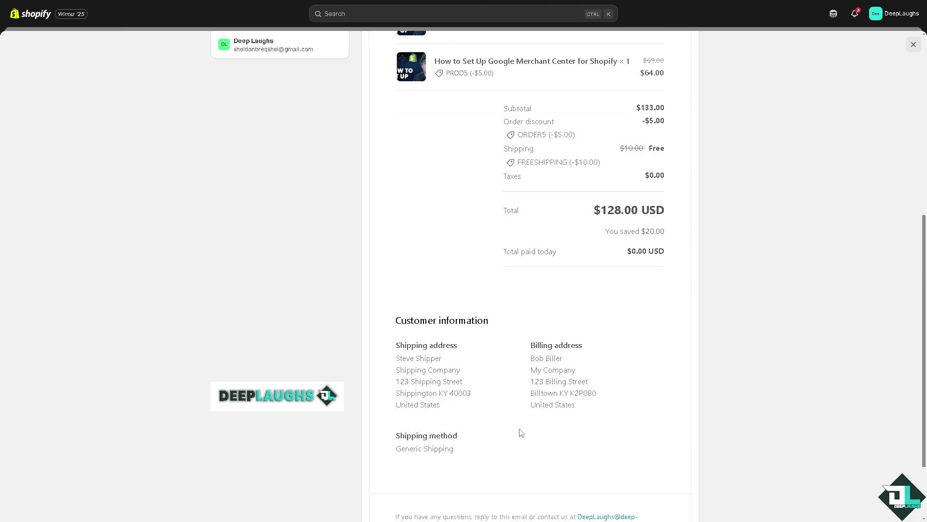
pyautogui.scroll(-2, 521, 430)
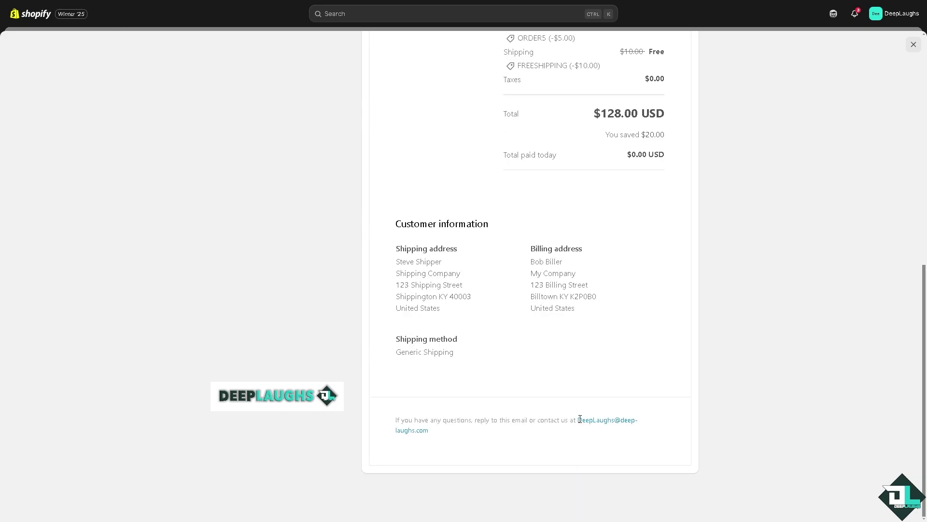
# Select the footer contact email, then bring up the Send test prompt.
pyautogui.moveTo(578, 420); pyautogui.dragTo(587, 430)
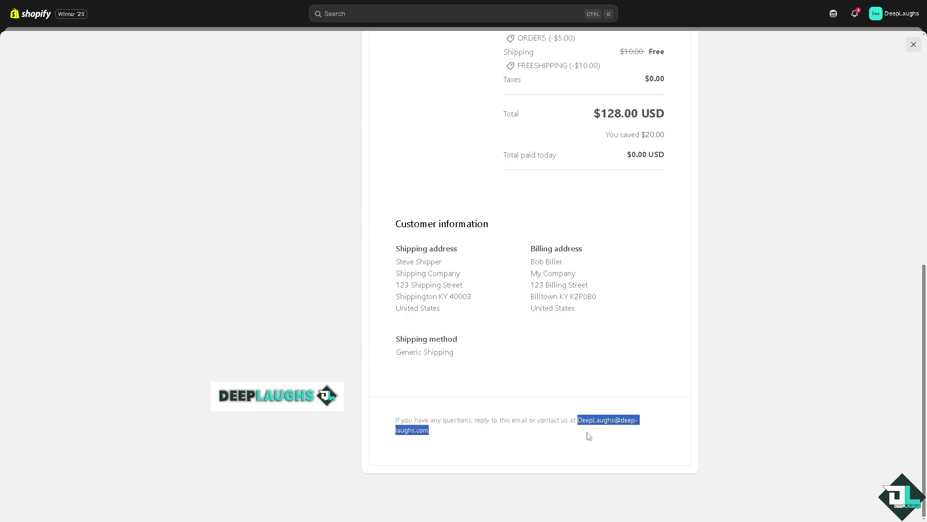
pyautogui.click(526, 449)
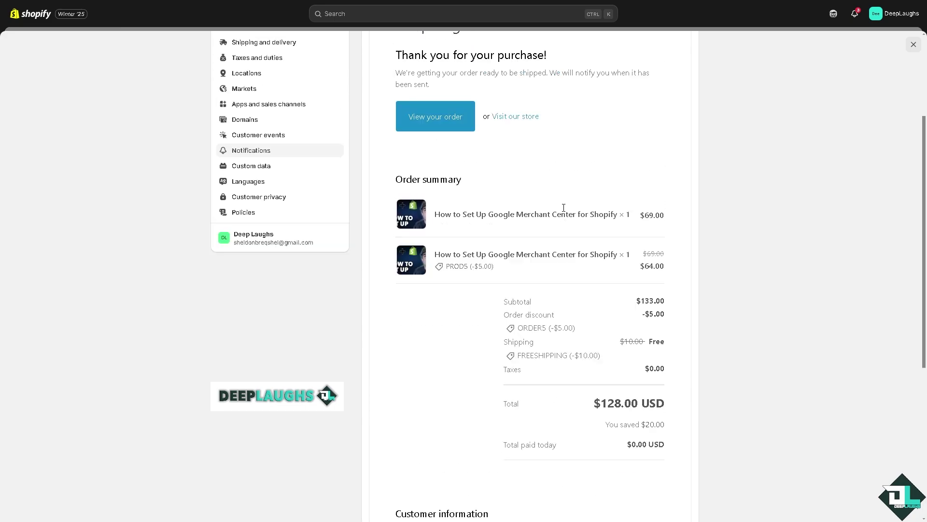
pyautogui.scroll(3, 559, 209)
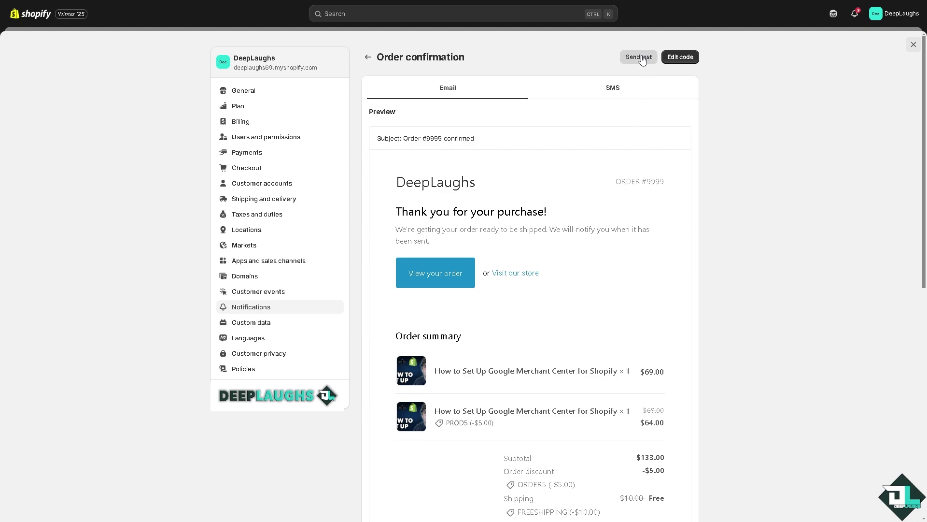
pyautogui.click(645, 57)
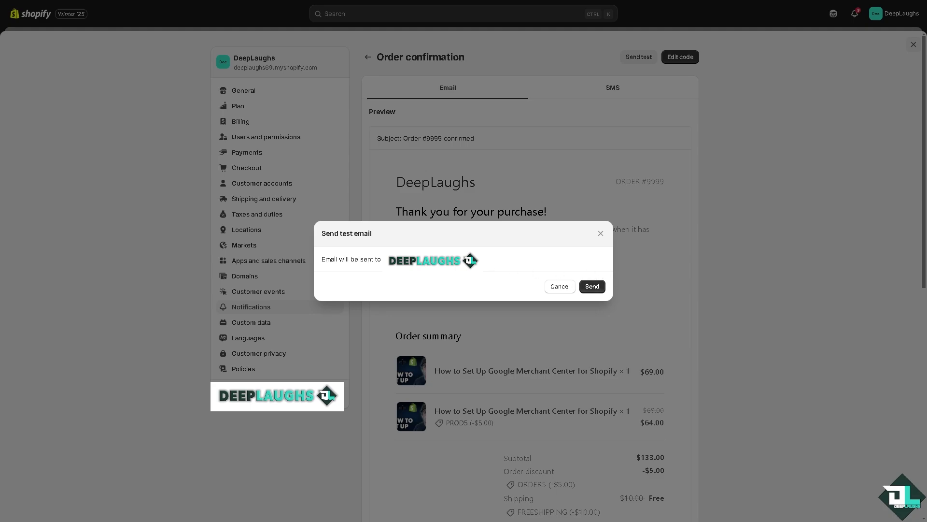
# Send the test order confirmation email and return to the Notifications settings page.
pyautogui.click(592, 286)
pyautogui.click(681, 57)
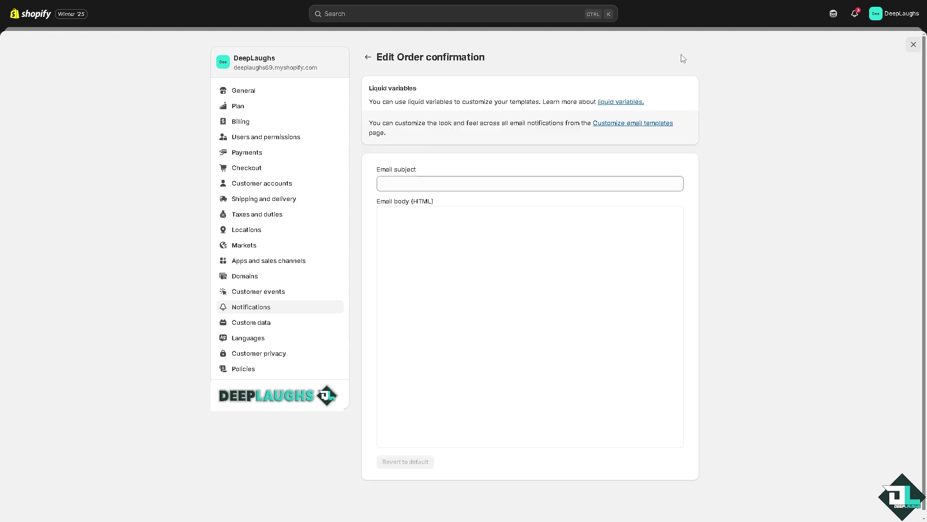
pyautogui.click(631, 124)
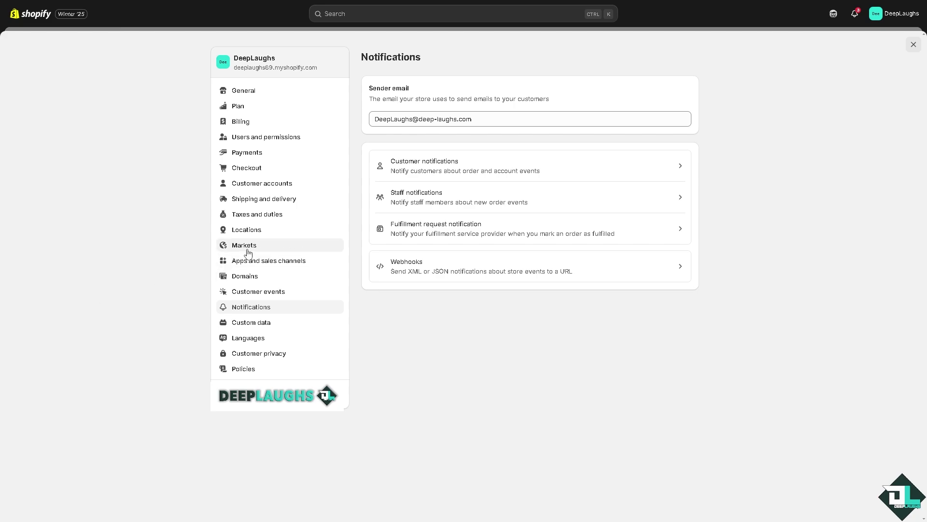
# Connect the existing domain deep-laughs.com from Domains settings to reveal its DNS steps.
pyautogui.click(261, 282)
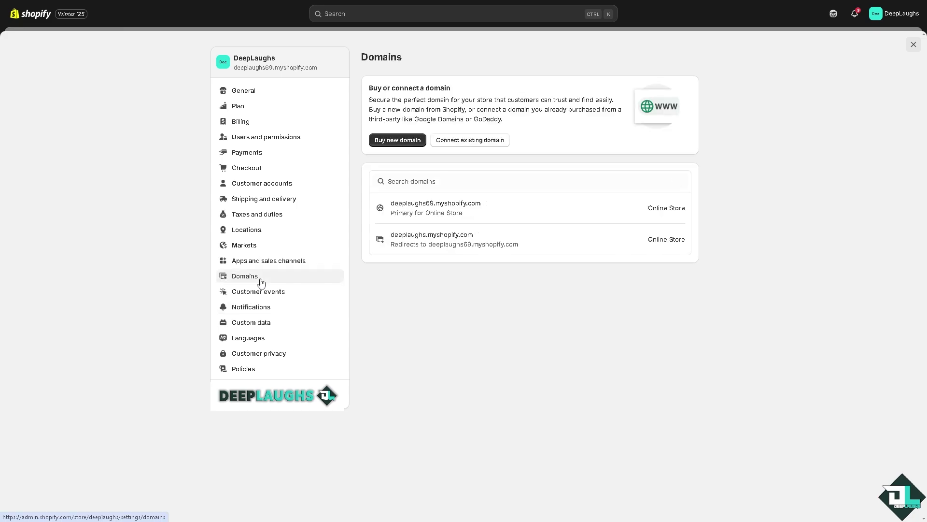
pyautogui.click(494, 142)
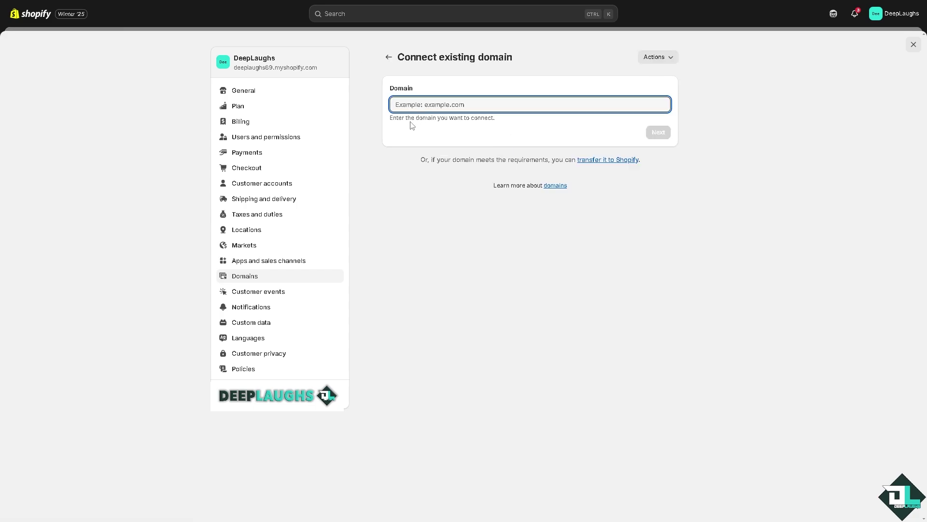
pyautogui.write('deep')
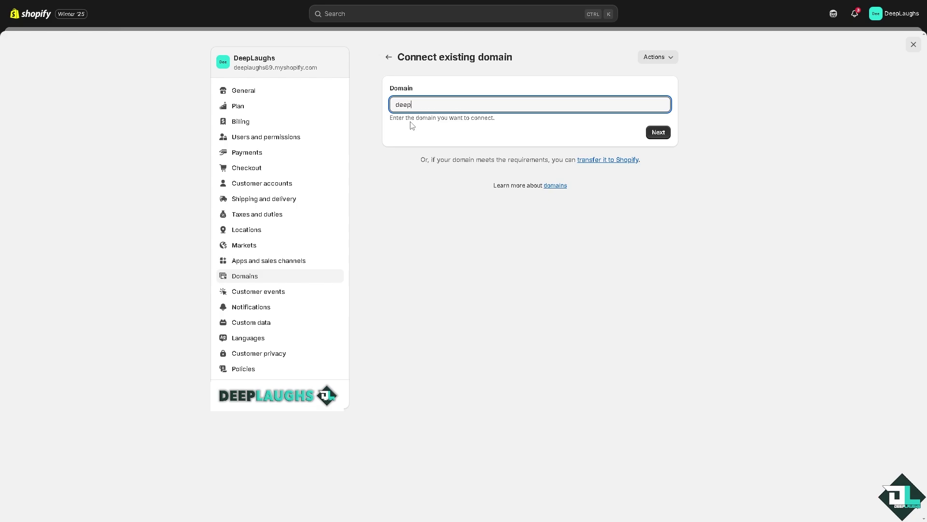
pyautogui.write('-laughs.com')
pyautogui.click(659, 132)
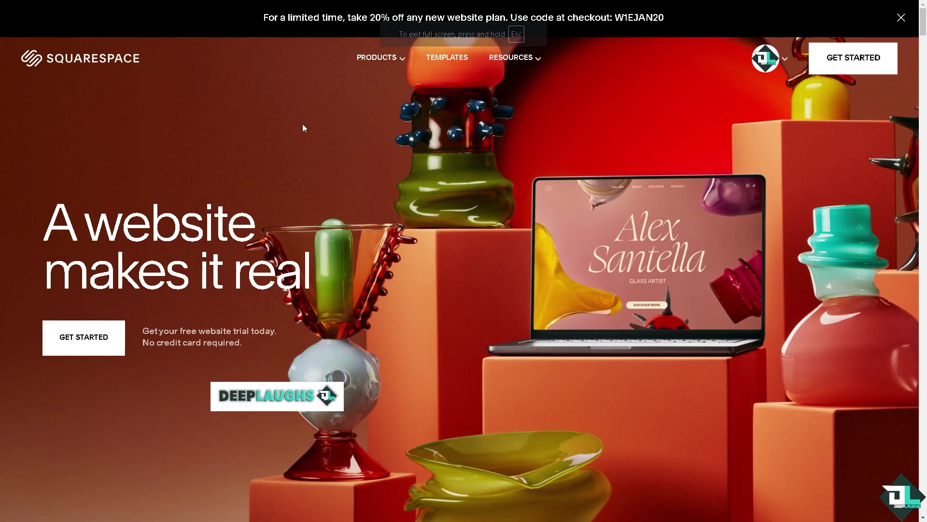
# Go to deep-laughs.com's DNS settings in Squarespace and add a blank custom record row.
pyautogui.moveTo(784, 62)
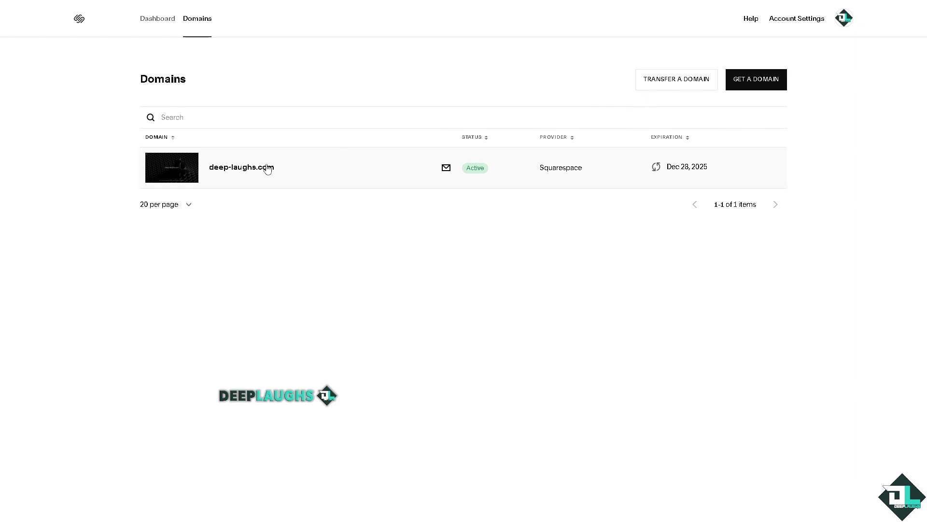
pyautogui.click(247, 170)
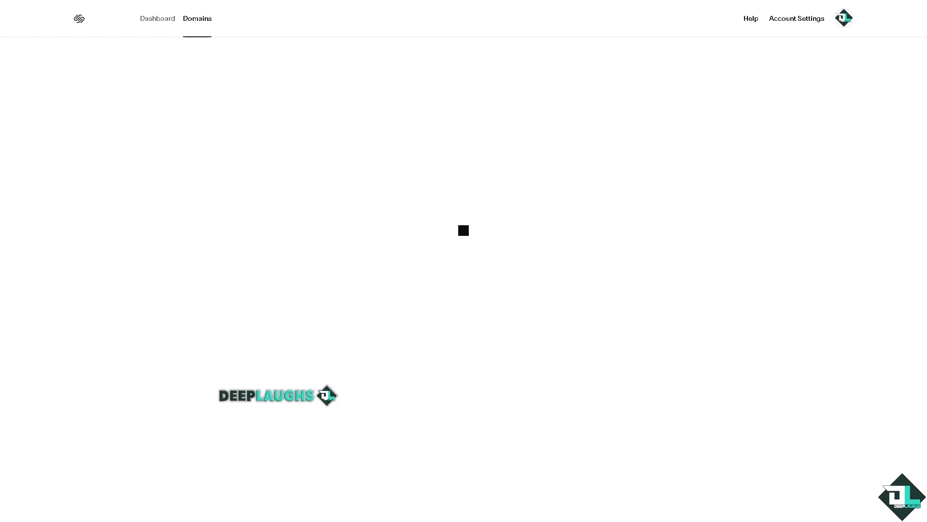
pyautogui.scroll(-3, 489, 263)
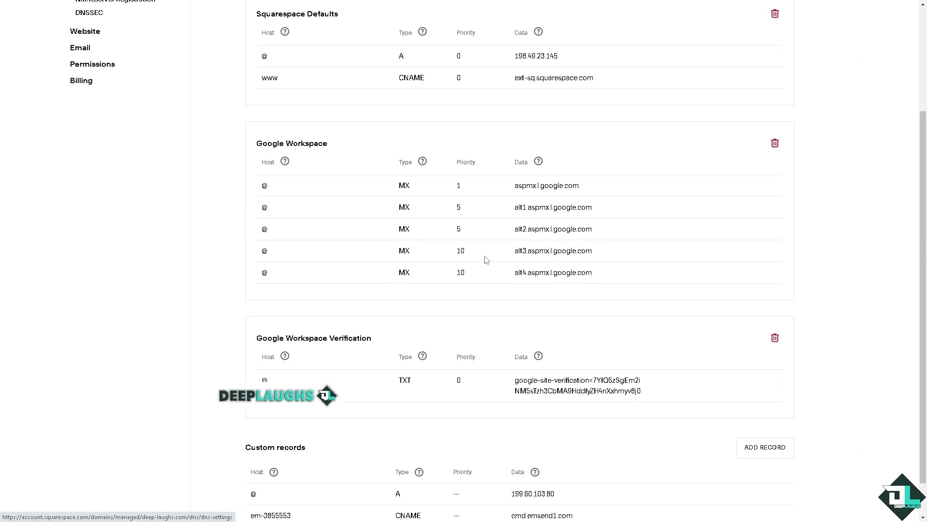
pyautogui.scroll(-1, 489, 263)
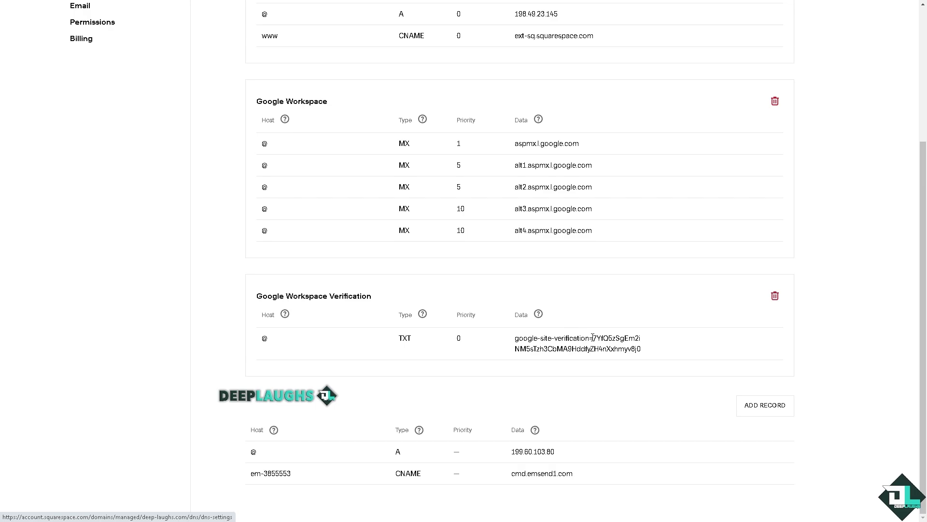
pyautogui.click(781, 409)
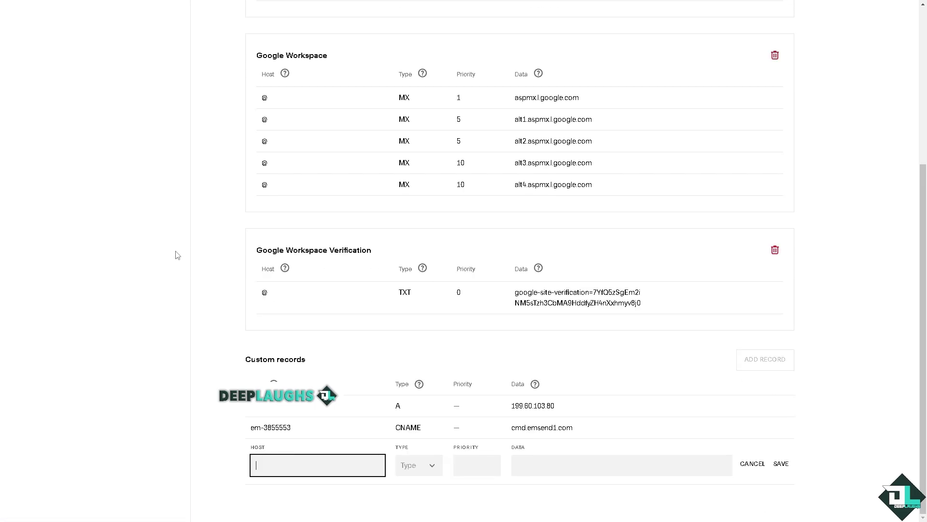